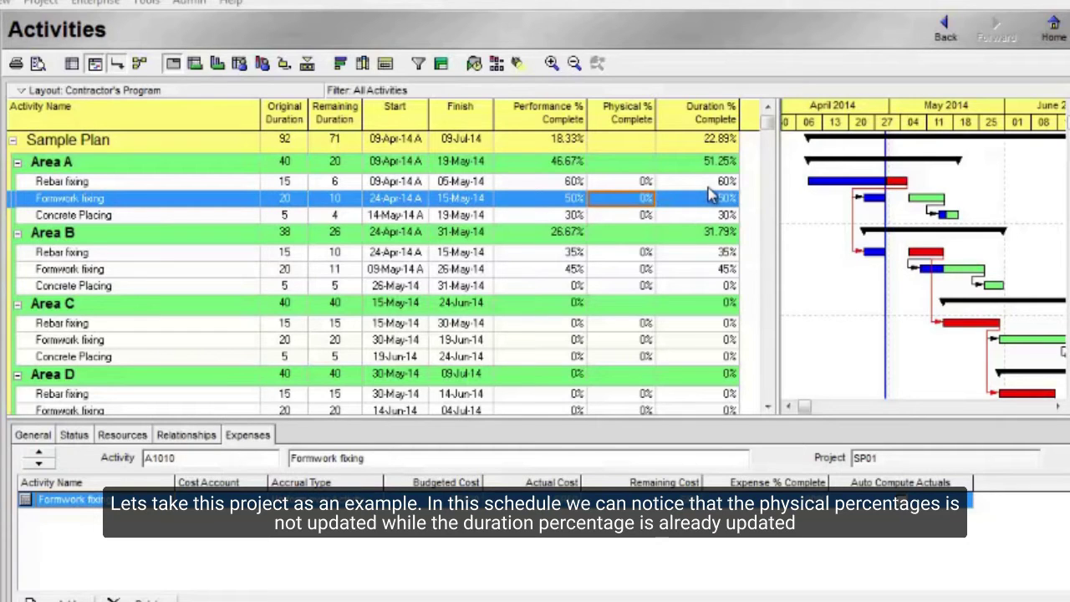
Set the Physical % Complete of Area A's Rebar fixing to 60% and Formwork fixing to 50%, matching their Duration % Complete.
click(708, 185)
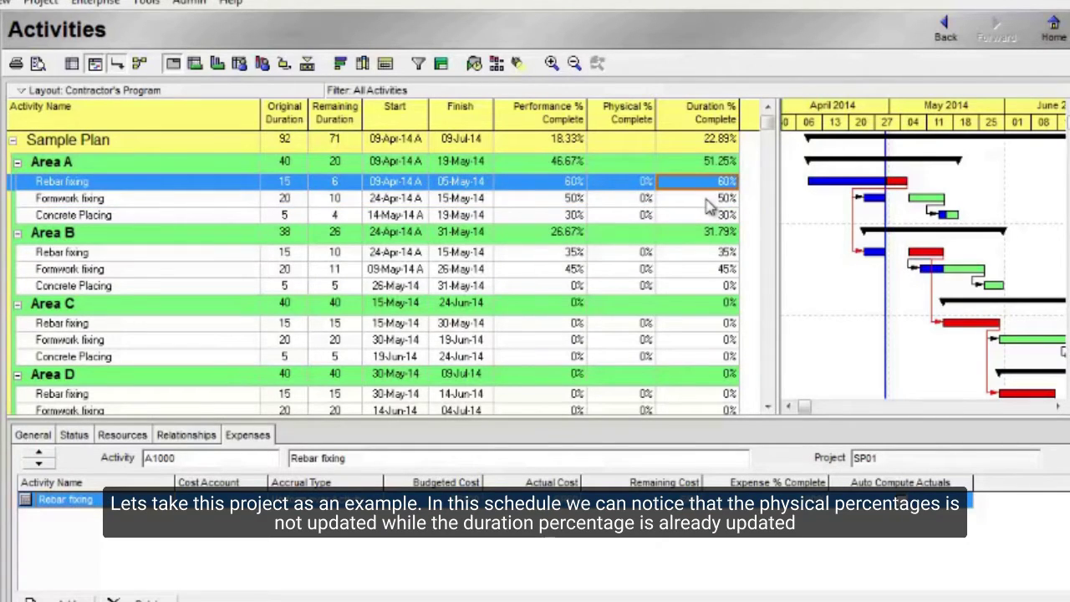
click(707, 201)
click(711, 216)
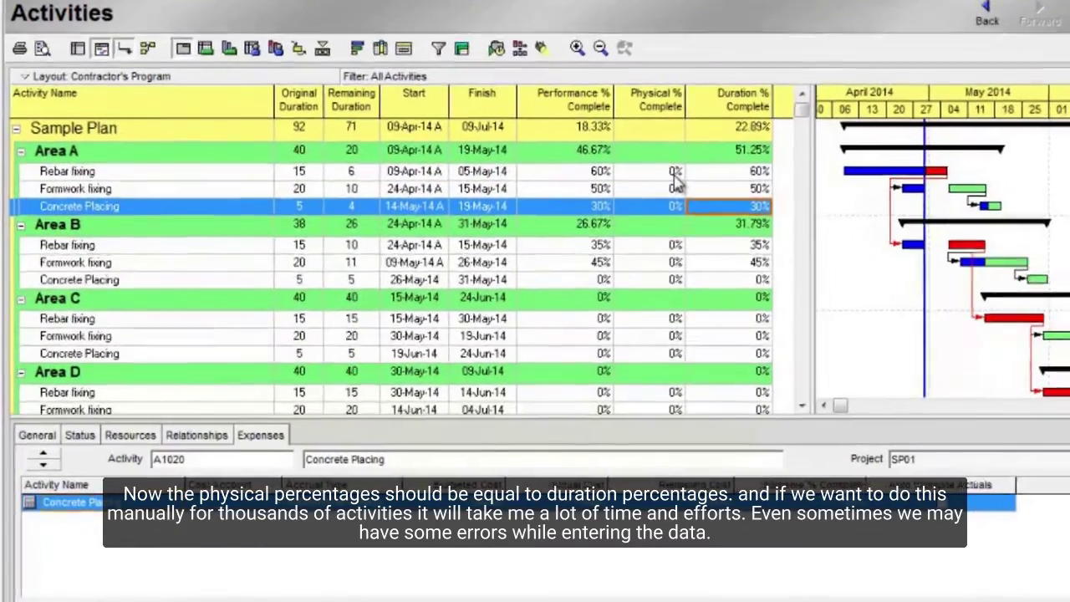
click(645, 181)
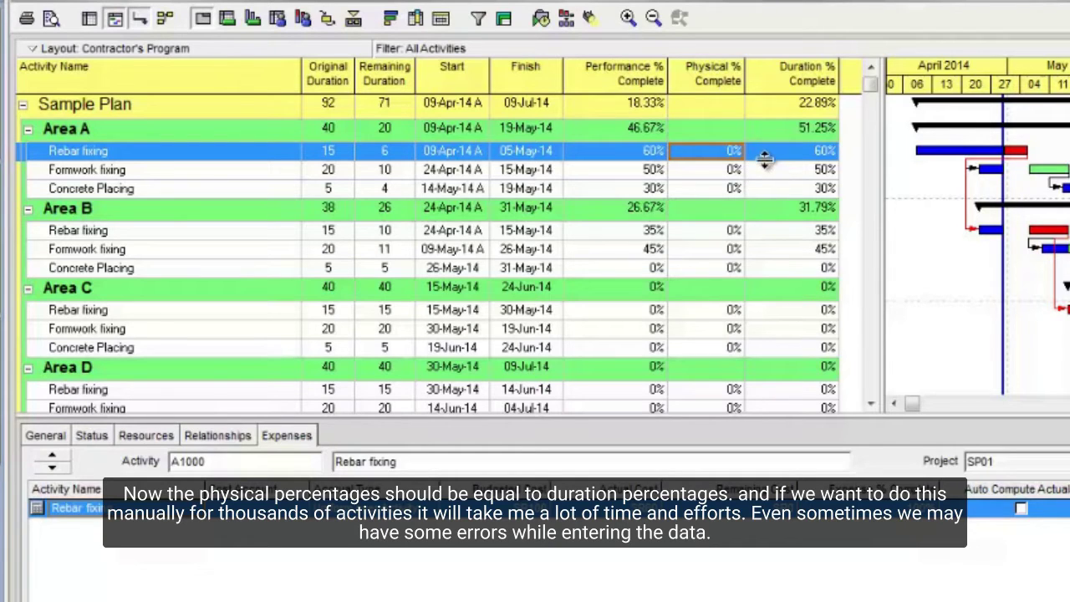
click(734, 153)
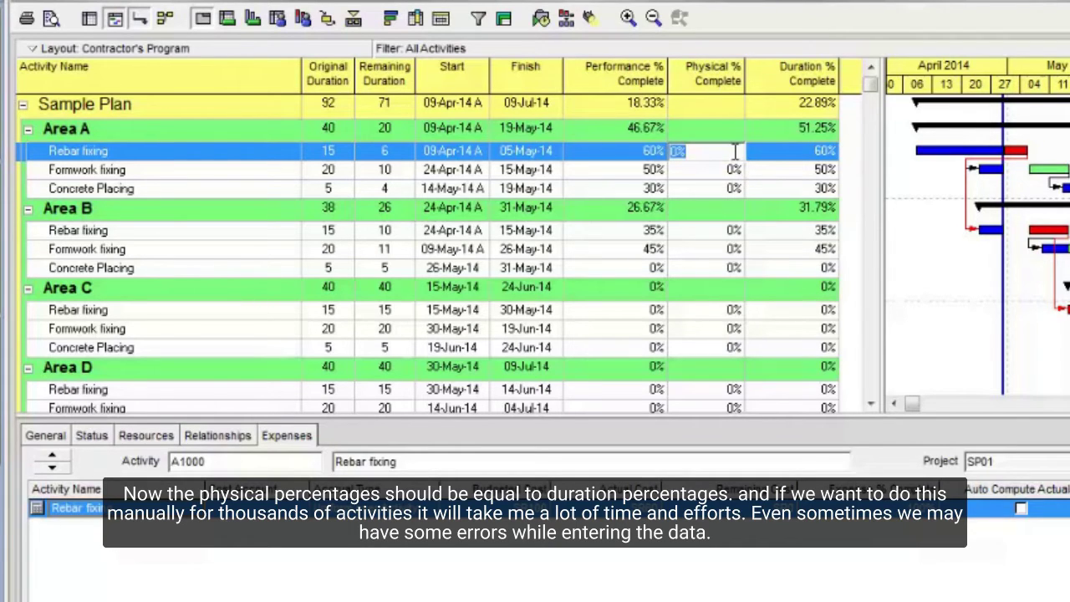
text(60)
key(Return)
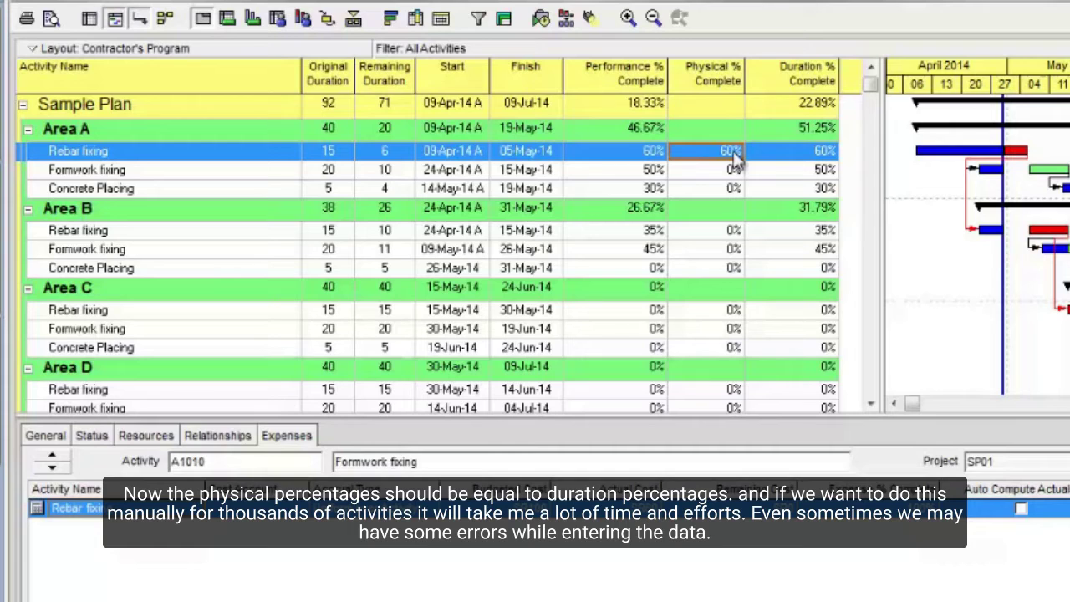
text(50)
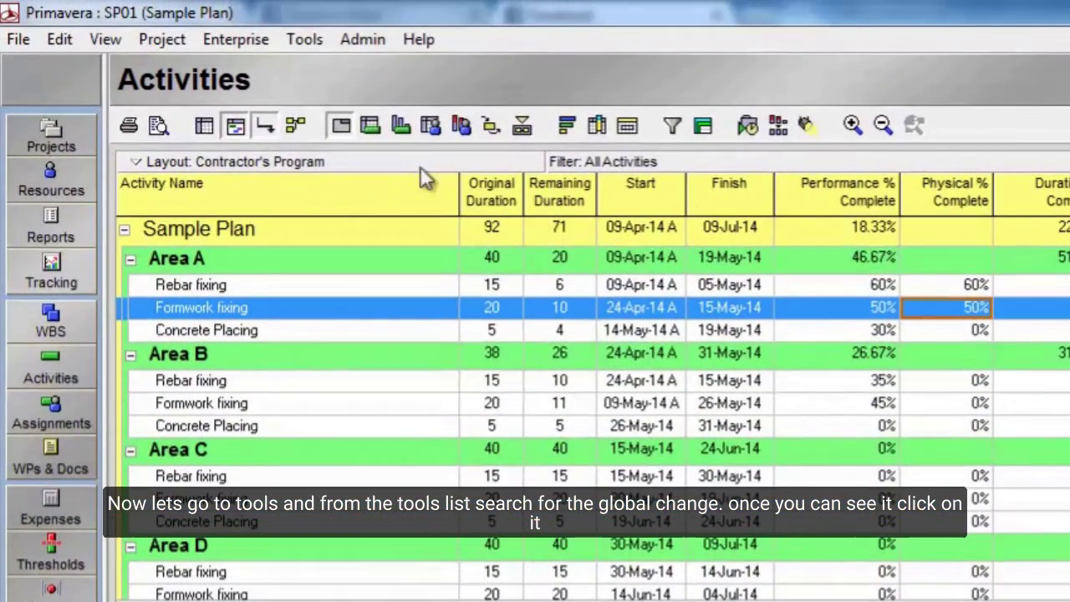
Create a new global change for activities named "Physical % =Duration %".
click(305, 39)
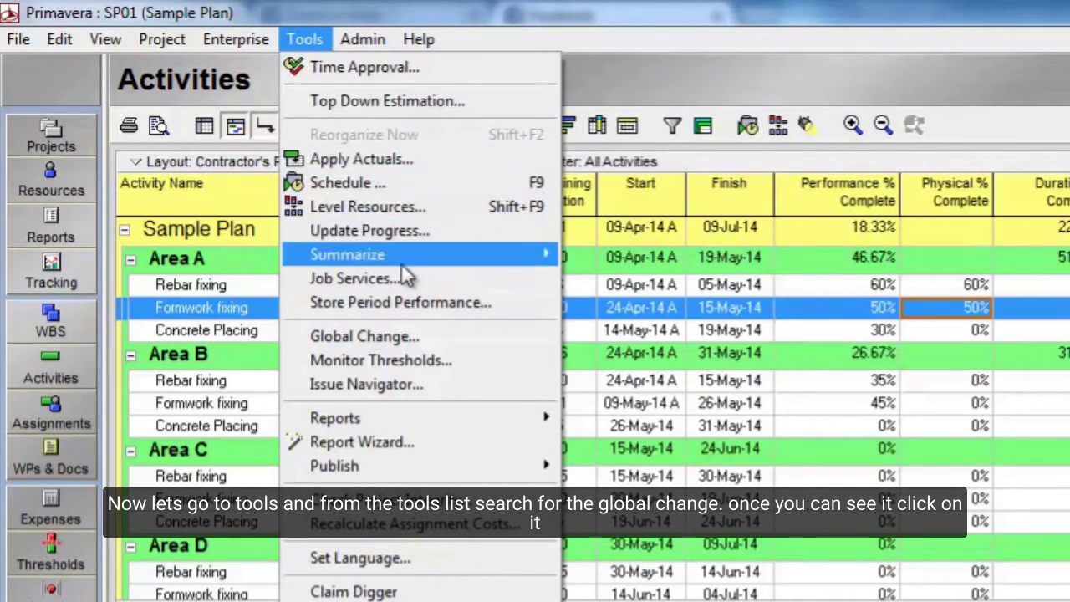
click(409, 339)
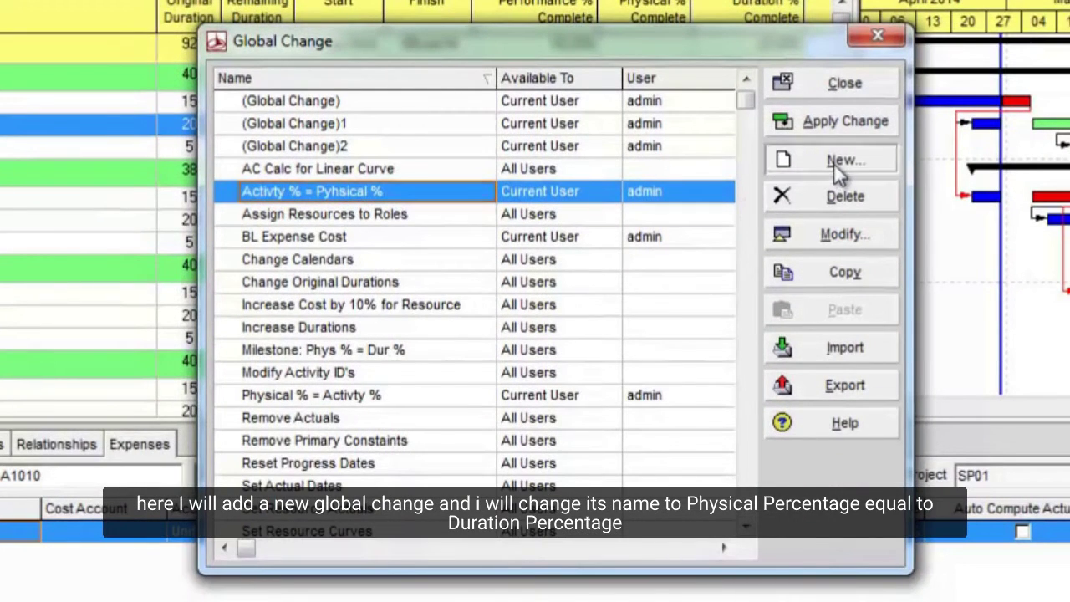
click(835, 164)
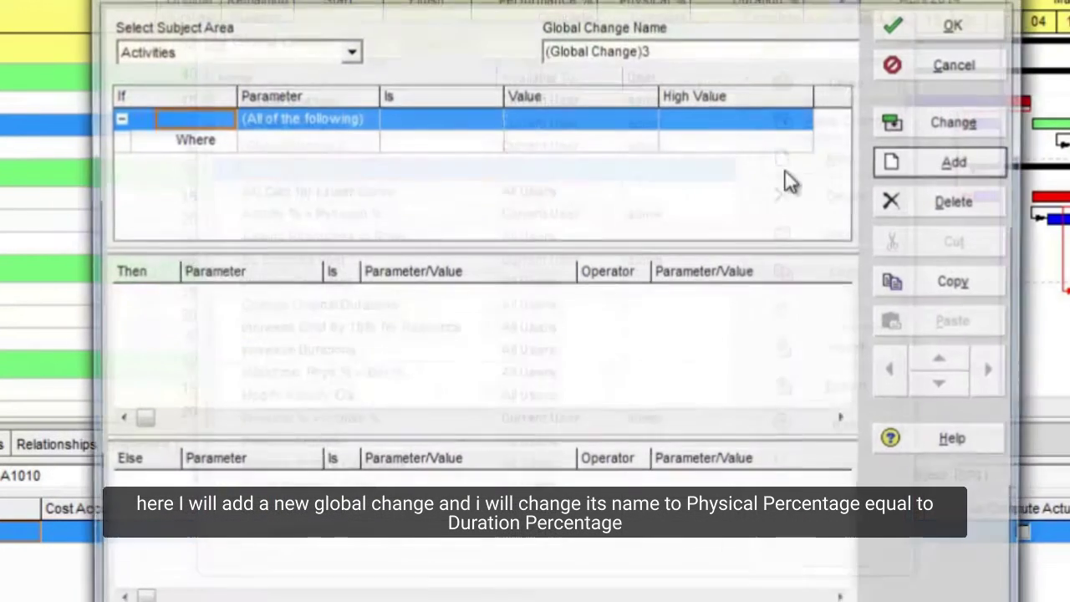
drag(669, 53, 539, 24)
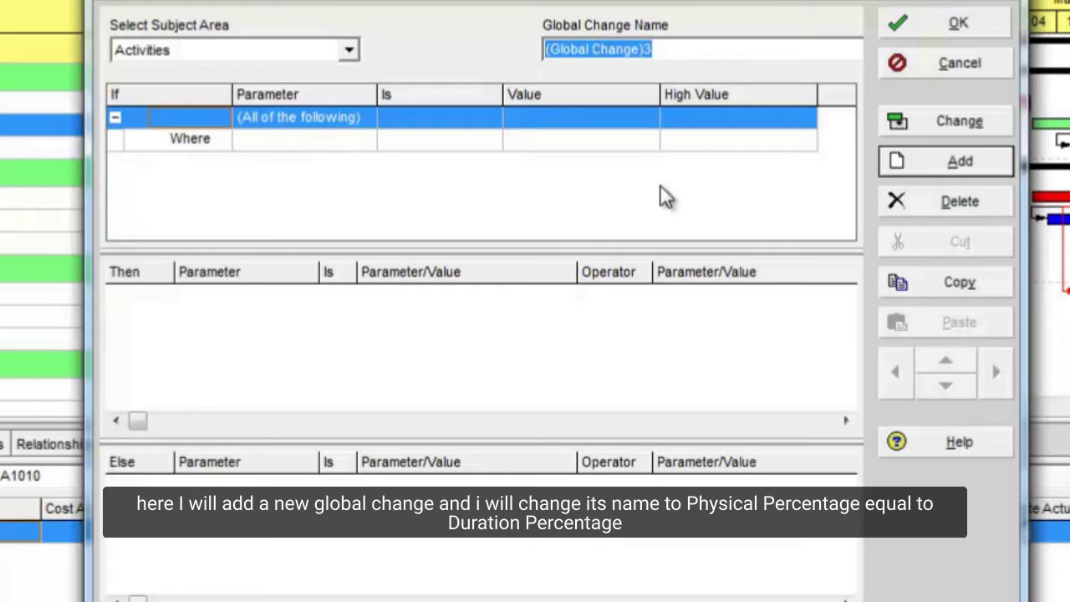
key(BackSpace)
text(Physi)
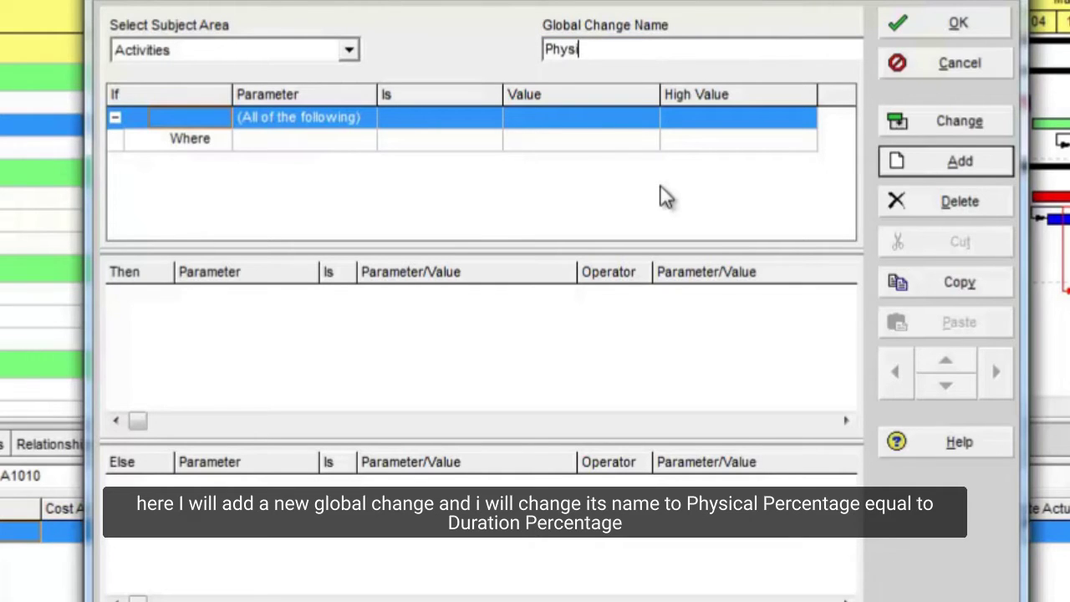
text(cal % =Durati)
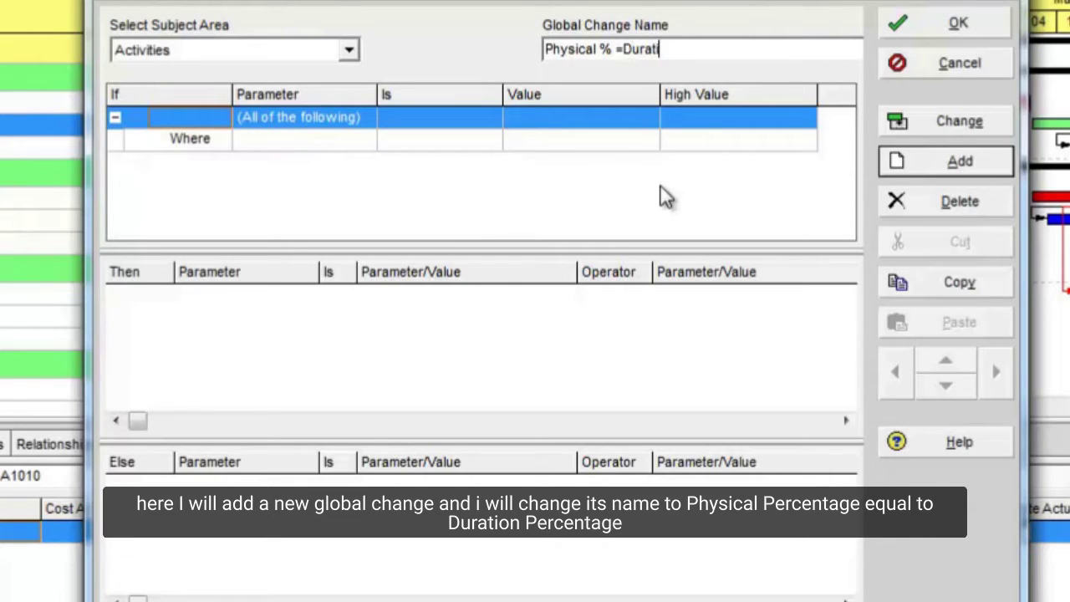
text(on %)
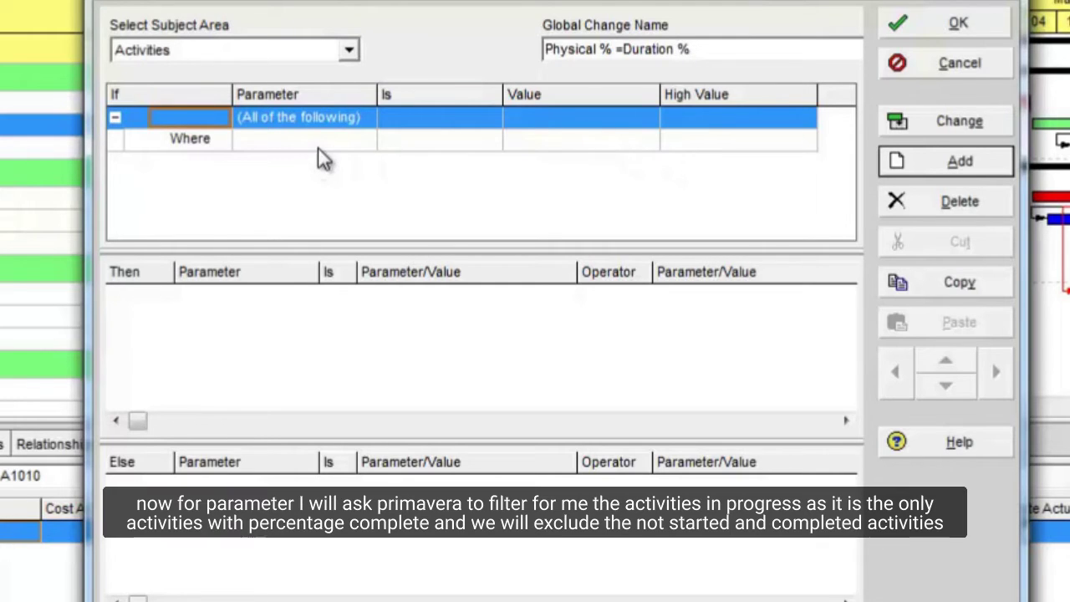
Set the global change's If condition to Activity Status equals In Progress.
click(341, 144)
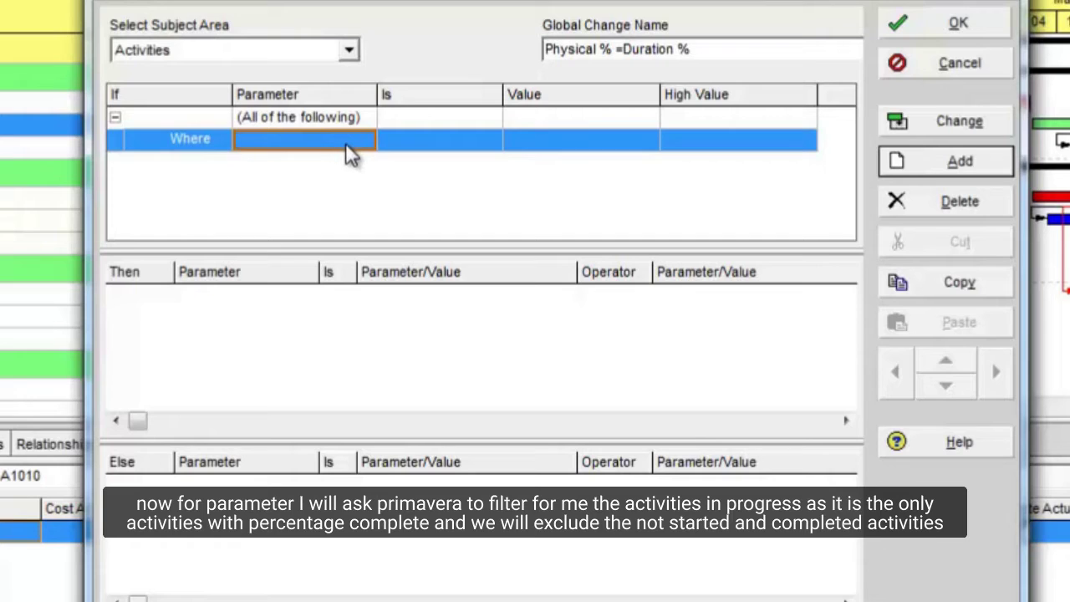
click(346, 144)
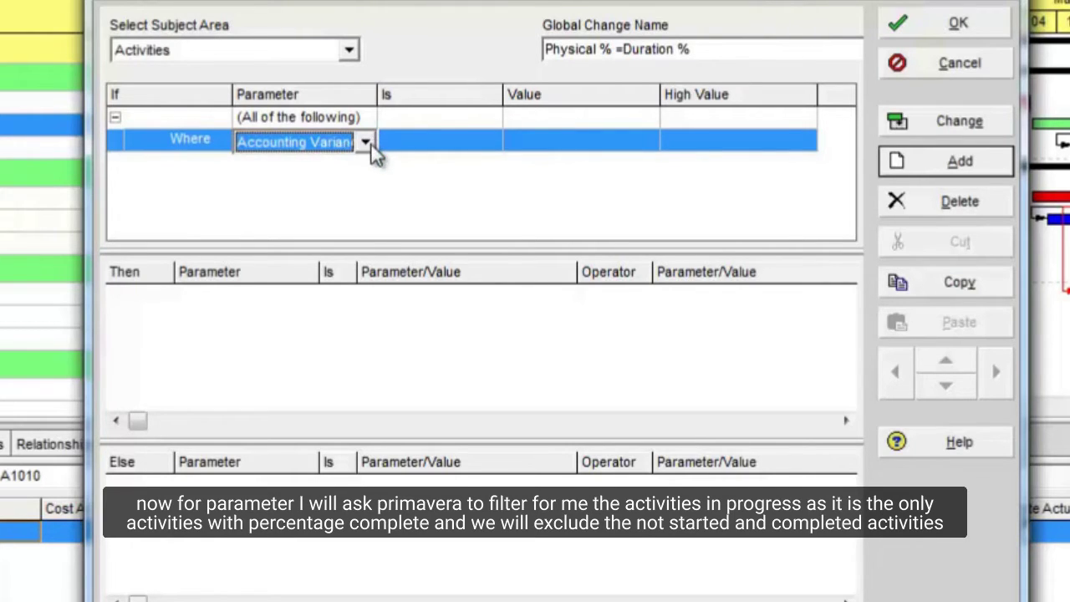
click(368, 143)
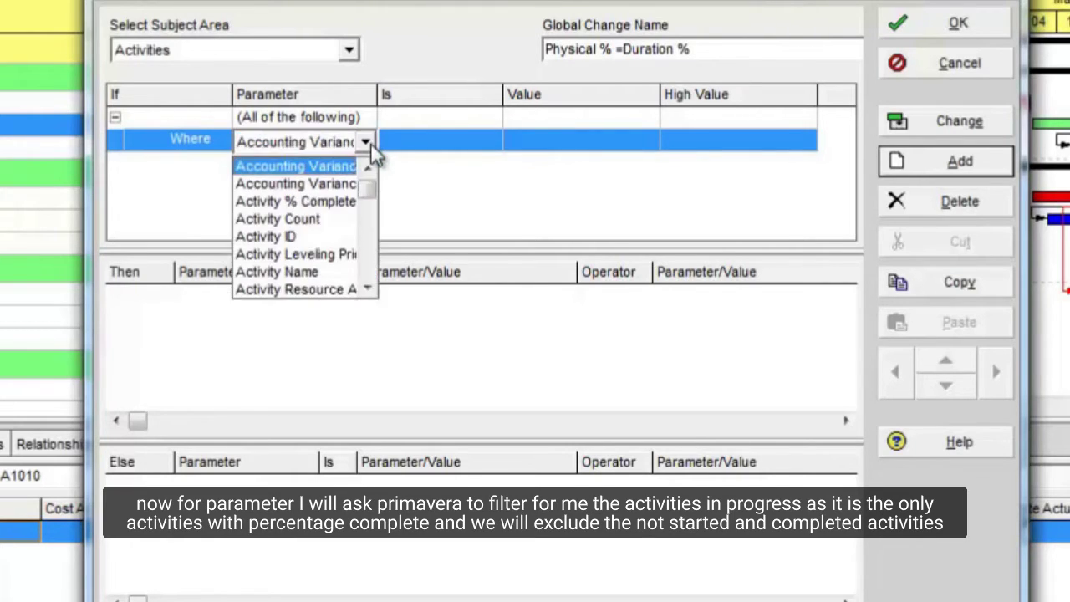
click(368, 289)
click(367, 289)
click(334, 272)
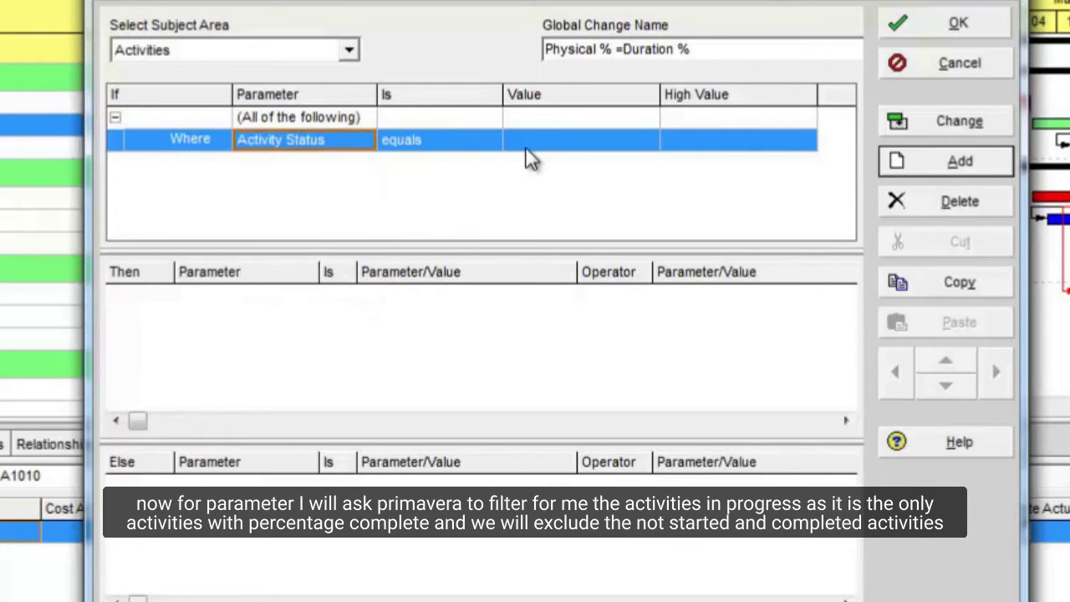
click(579, 156)
click(586, 149)
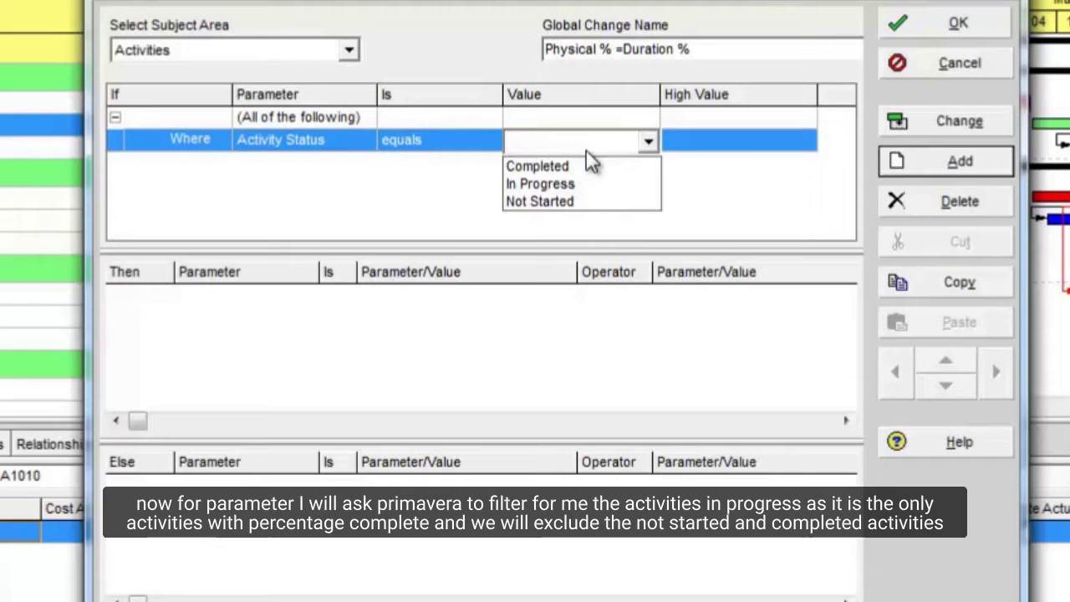
click(585, 185)
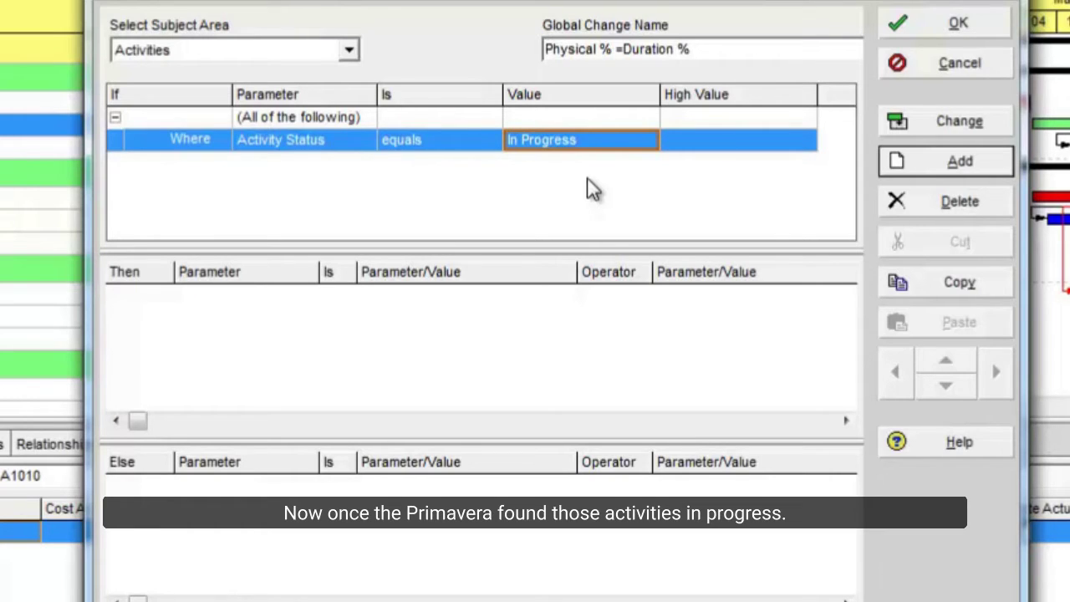
Add a Then statement that sets Physical % Complete equal to Duration % Complete.
click(406, 284)
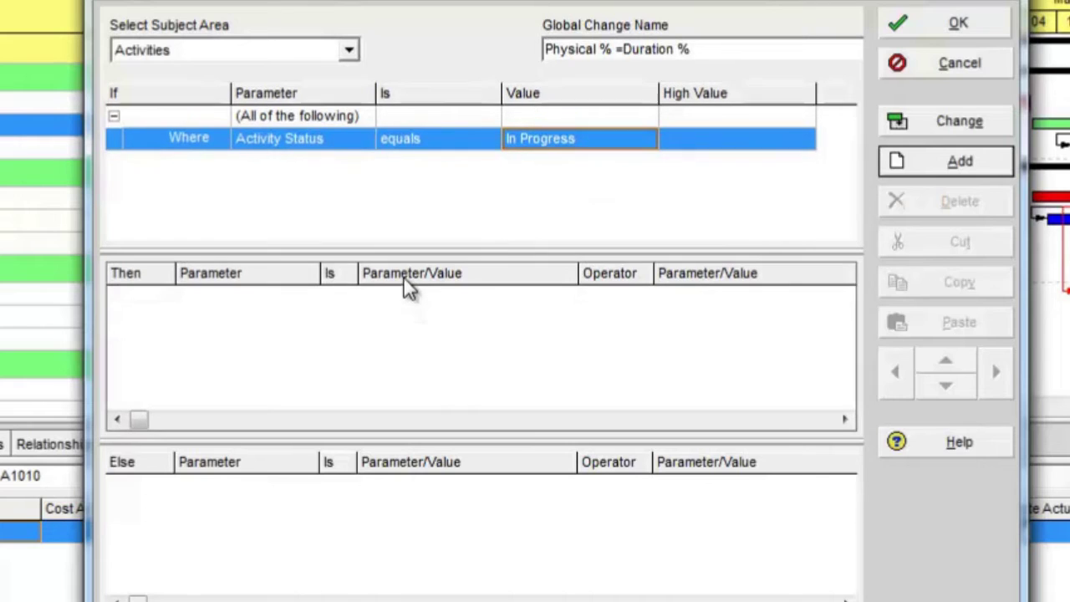
click(938, 164)
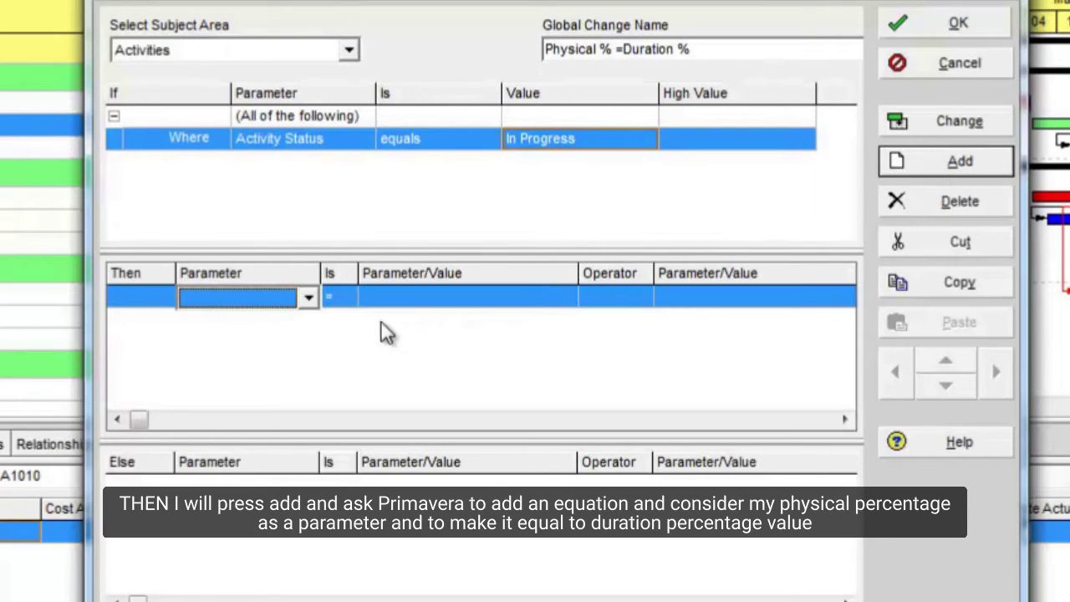
key(p)
click(309, 298)
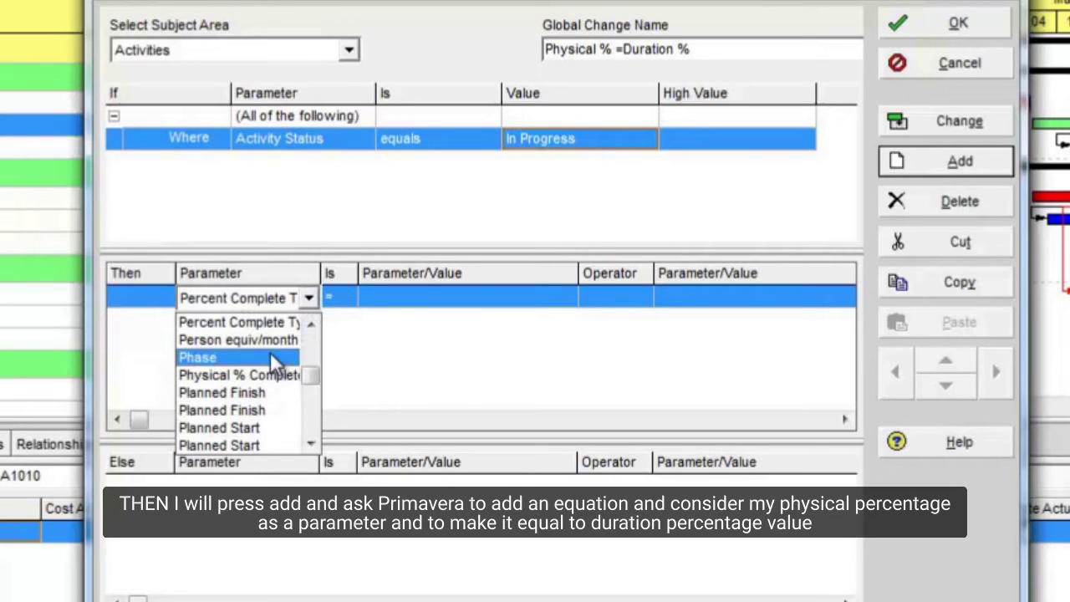
click(285, 374)
click(403, 304)
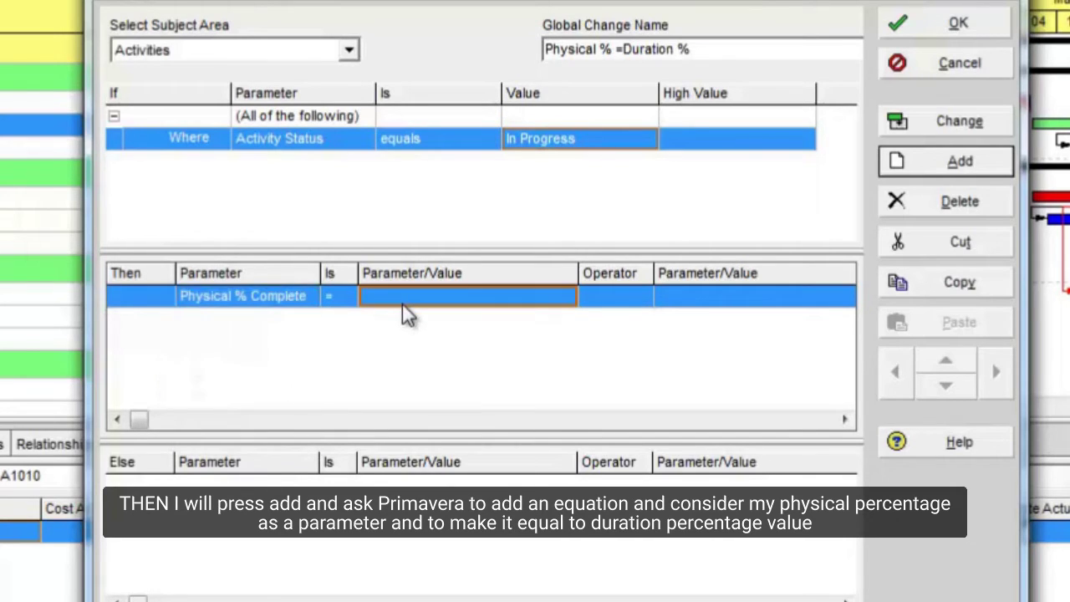
click(402, 305)
key(d)
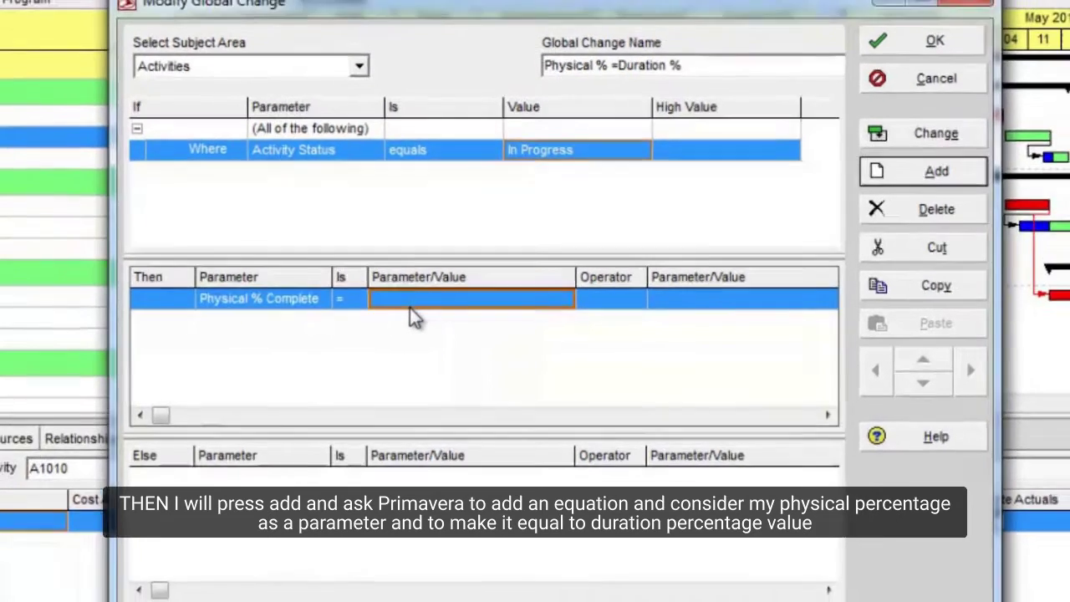
click(409, 301)
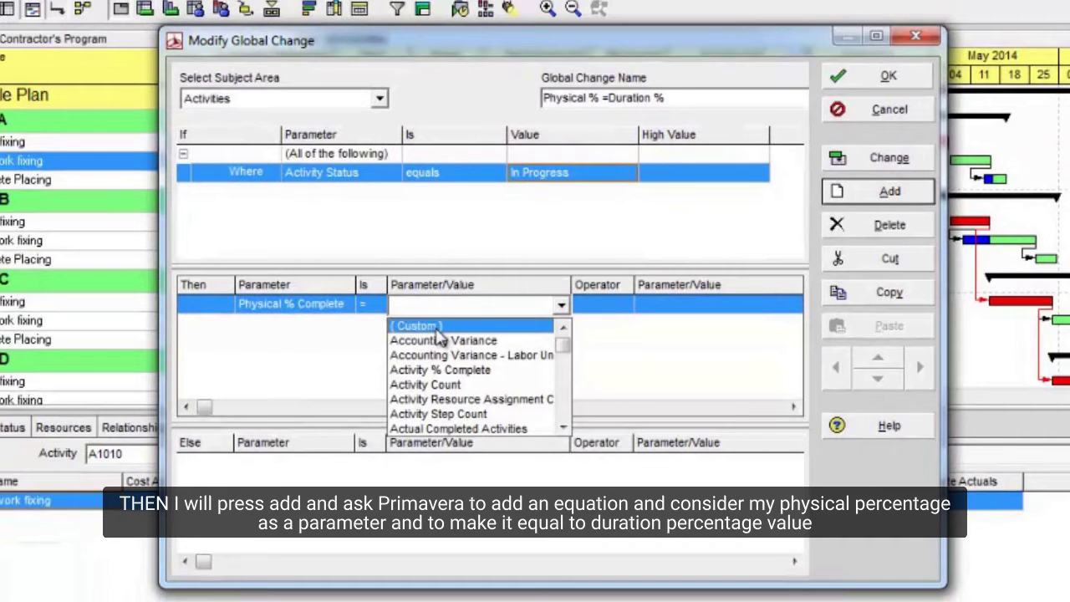
key(d)
key(Return)
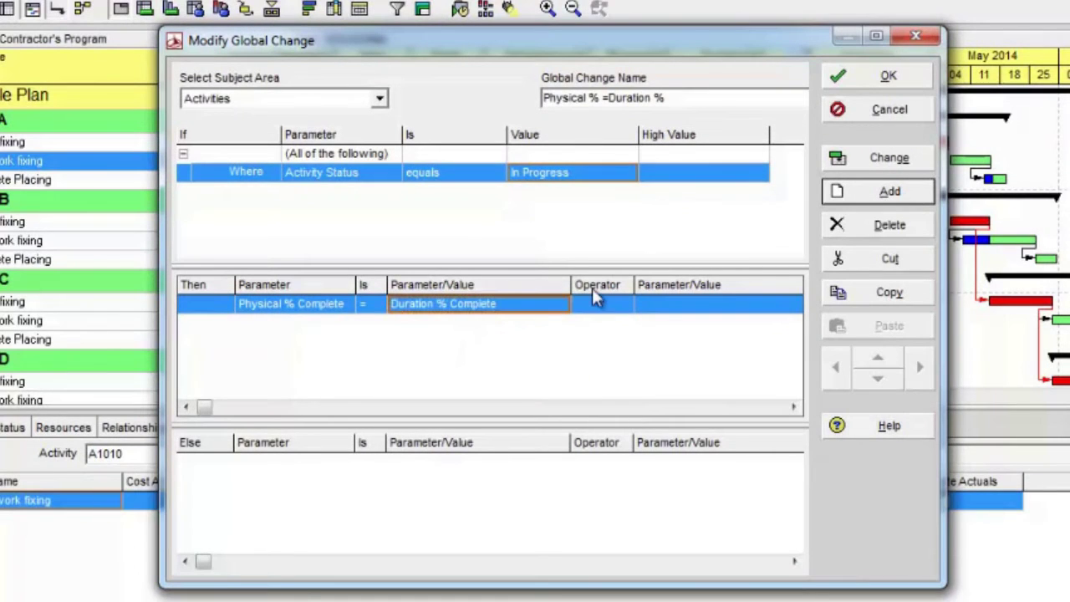
Run the global change from its editor, commit the changes without saving the log file, and accept the definition.
click(859, 167)
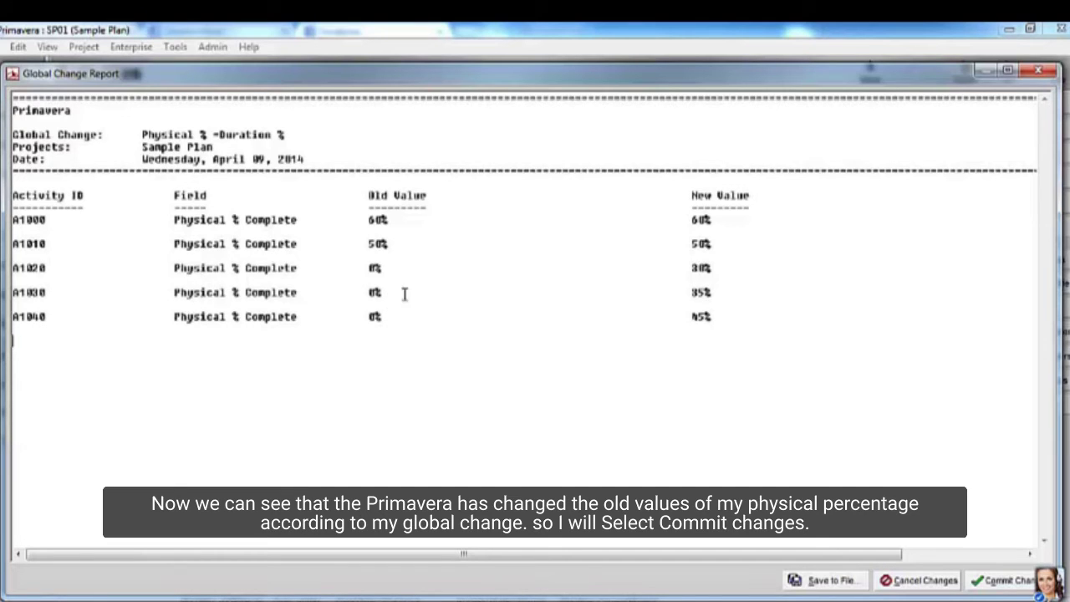
click(999, 589)
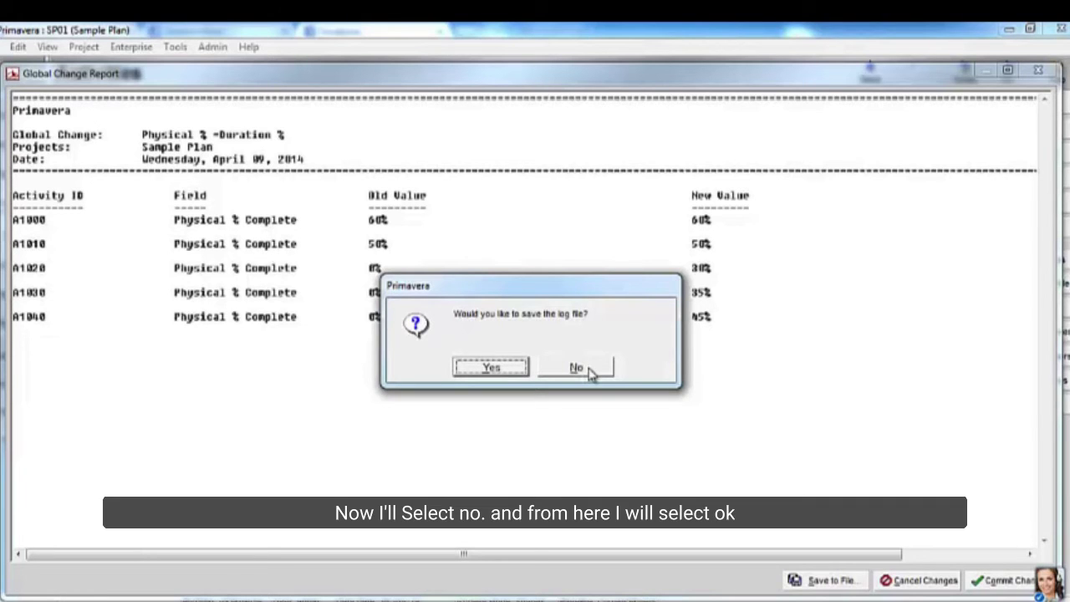
click(577, 368)
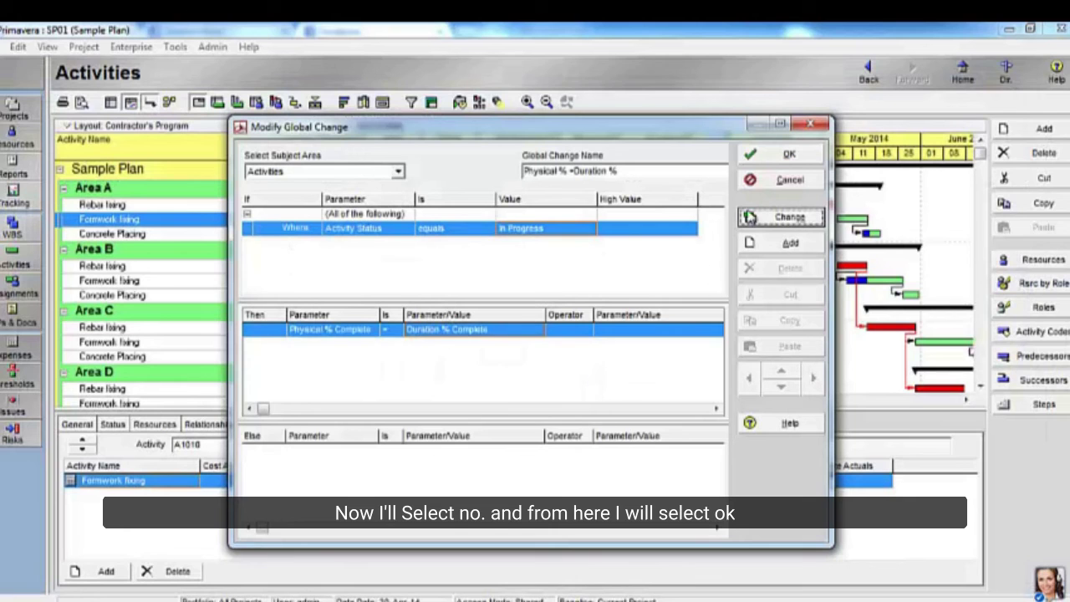
click(765, 153)
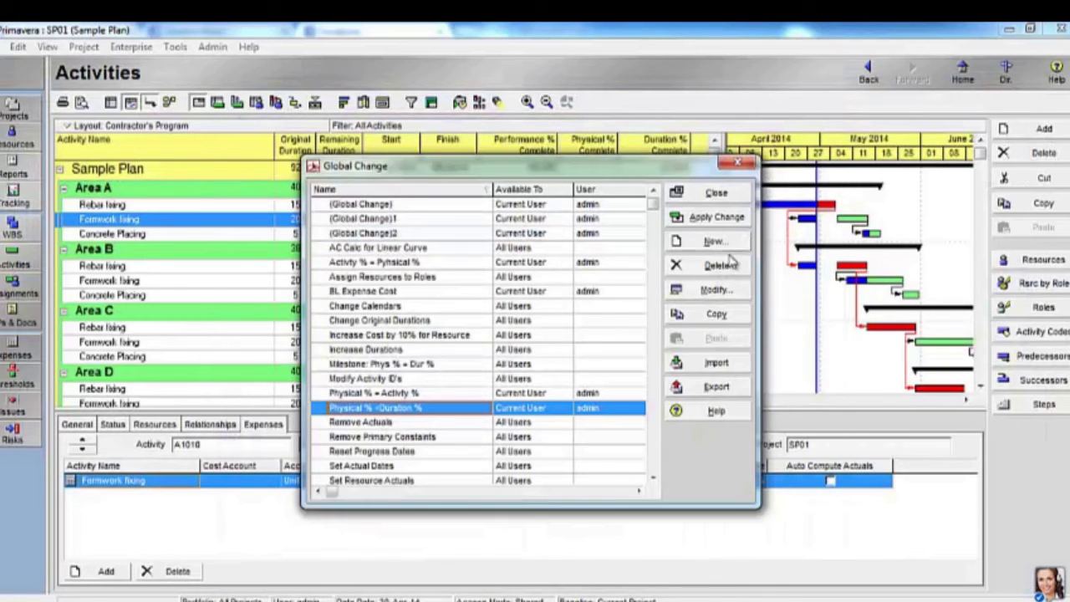
Apply the "Physical % =Duration %" global change from the list, commit it without saving the log file, and close the list.
click(722, 216)
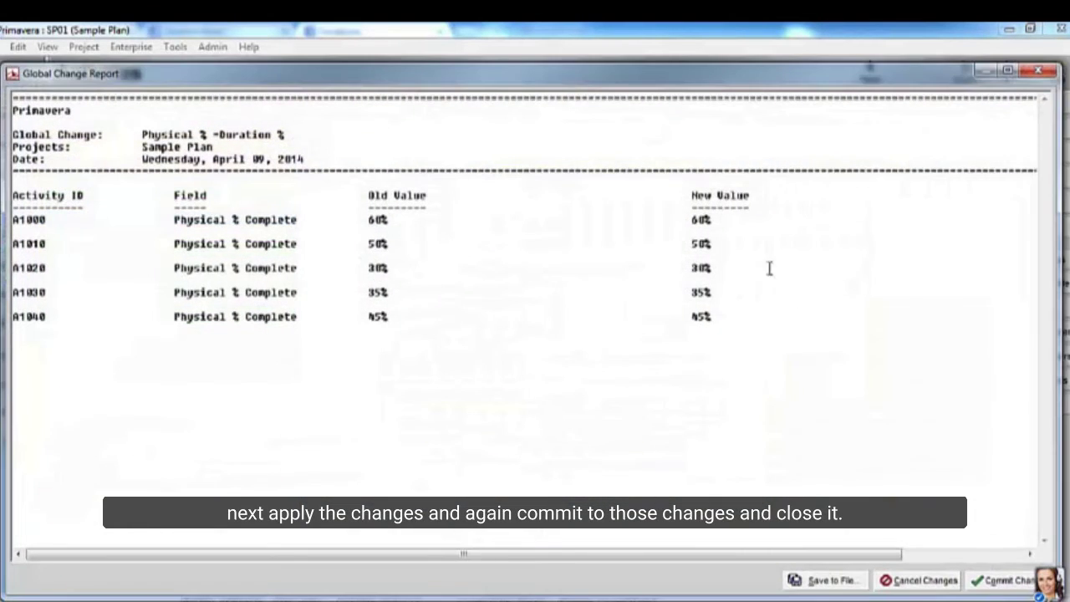
click(995, 580)
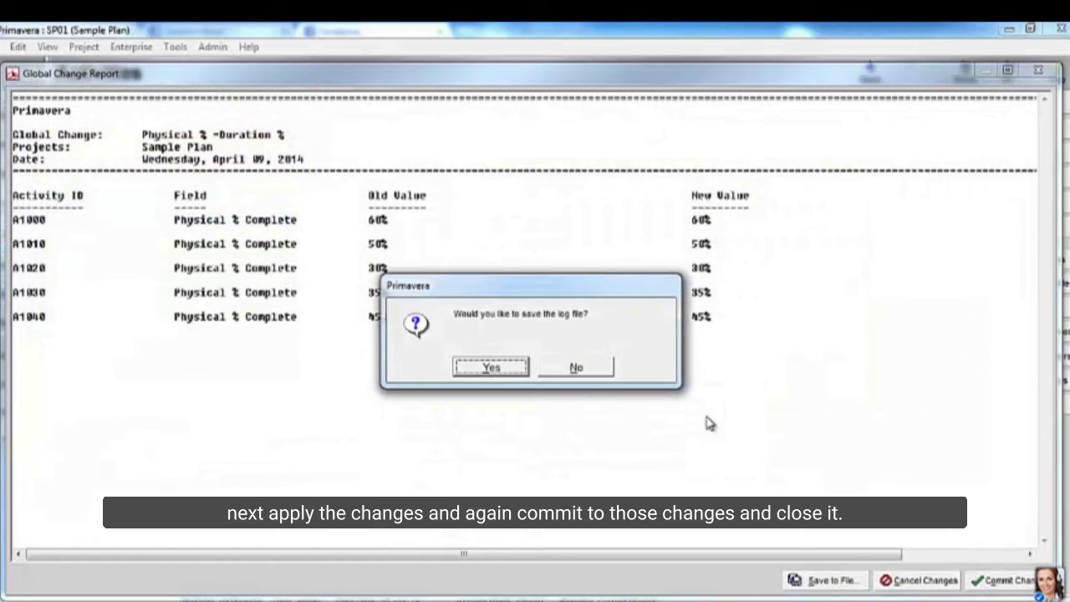
click(597, 369)
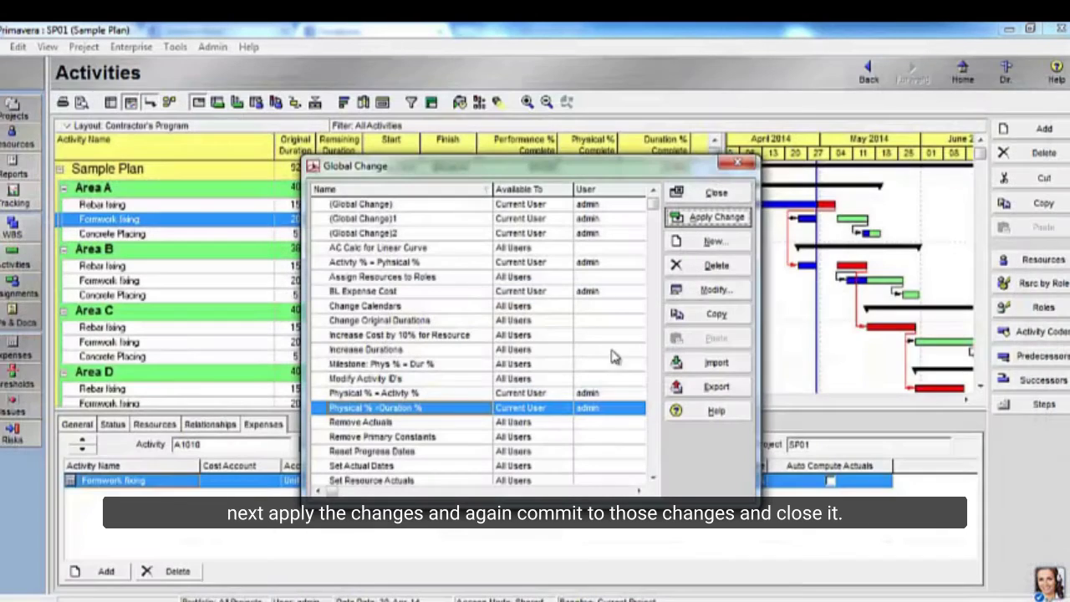
click(714, 194)
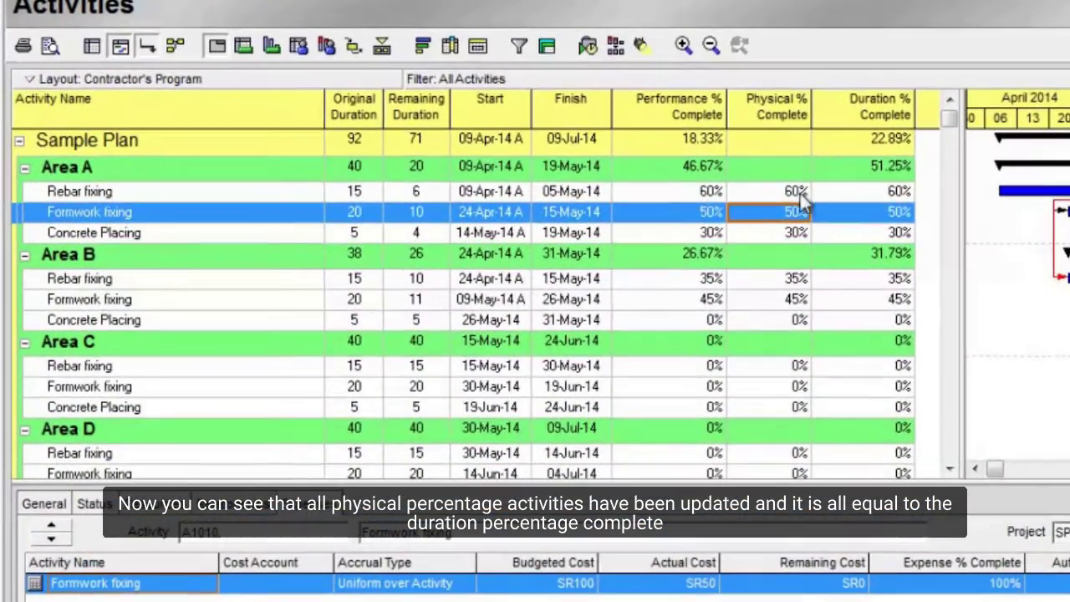
Check the Physical % Complete values of the in-progress activities in Area A and Area B against their Duration % Complete.
click(799, 192)
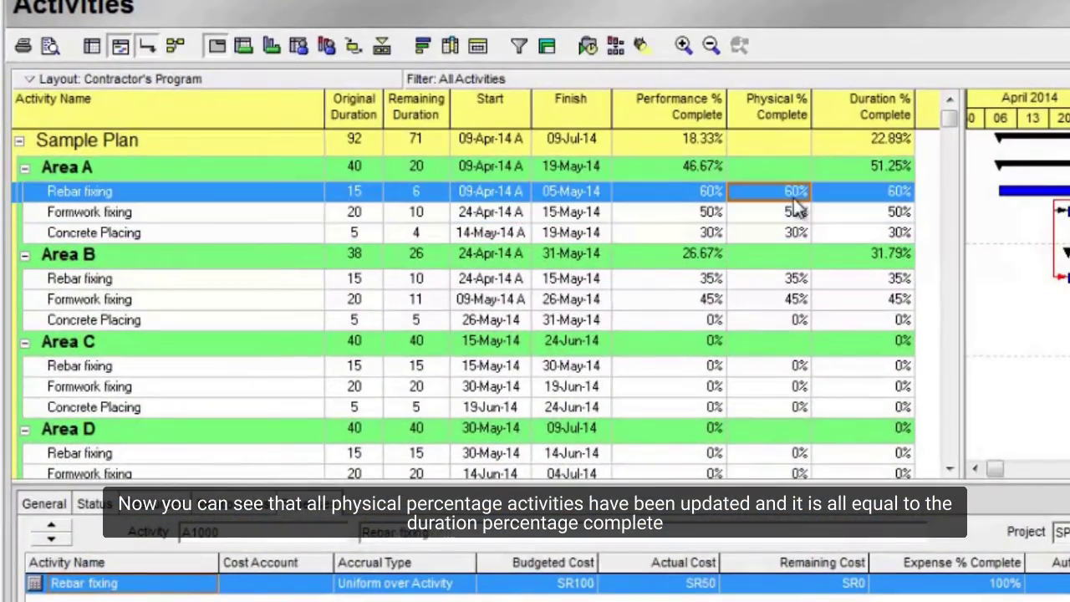
click(798, 216)
click(797, 233)
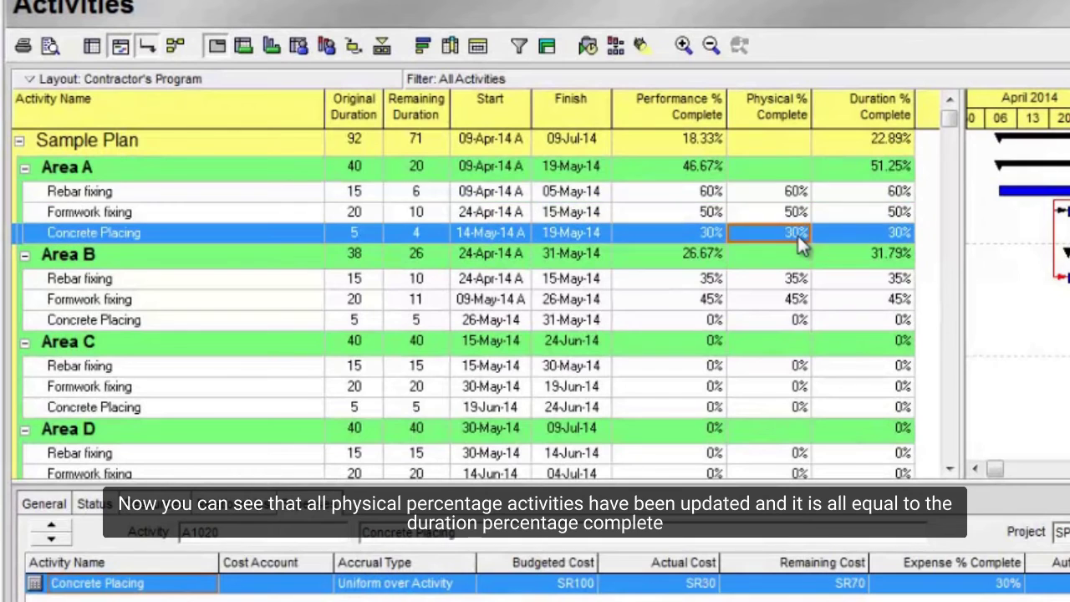
click(798, 280)
click(795, 301)
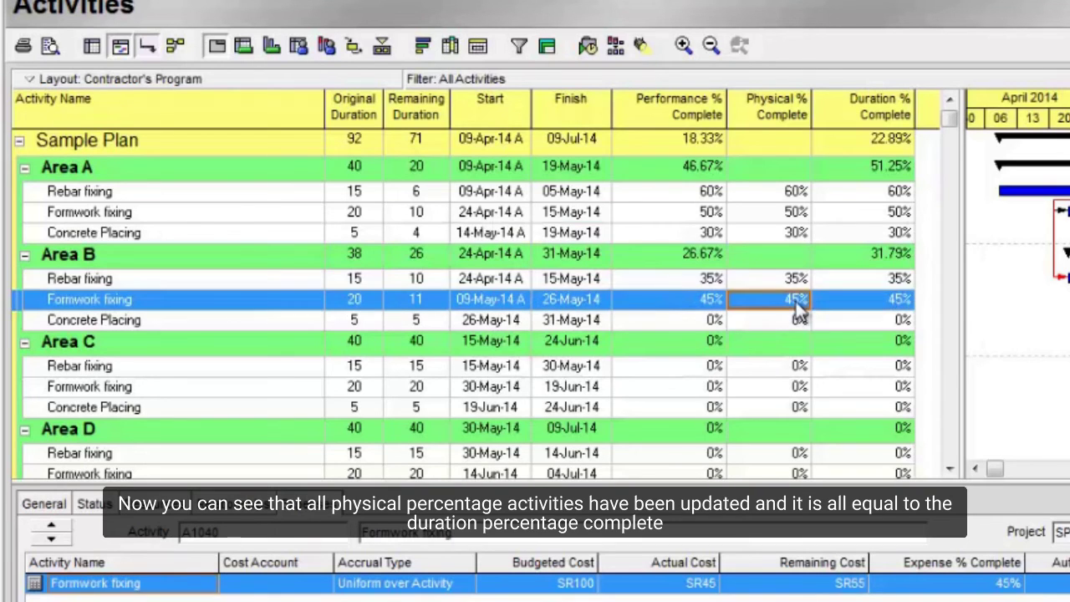